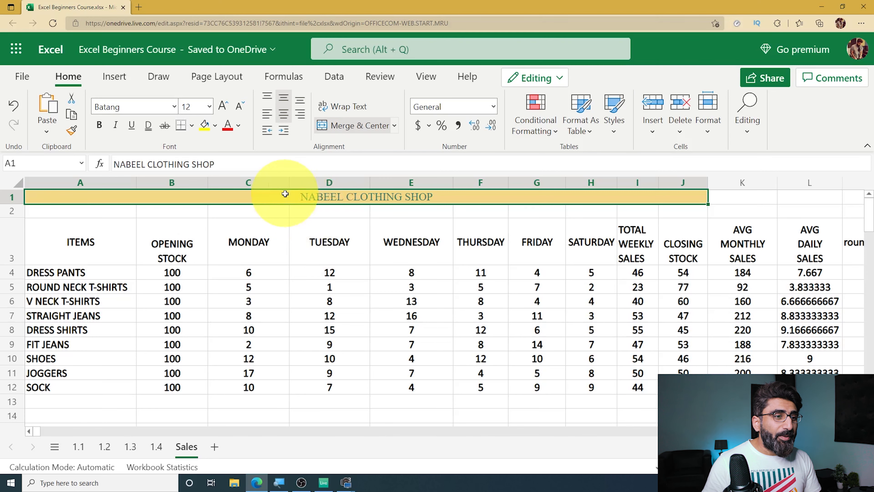
# - Insert a 2-D stacked column chart from the ITEMS through SATURDAY data in A3:H12, including the opening stock
pyautogui.click(78, 241)
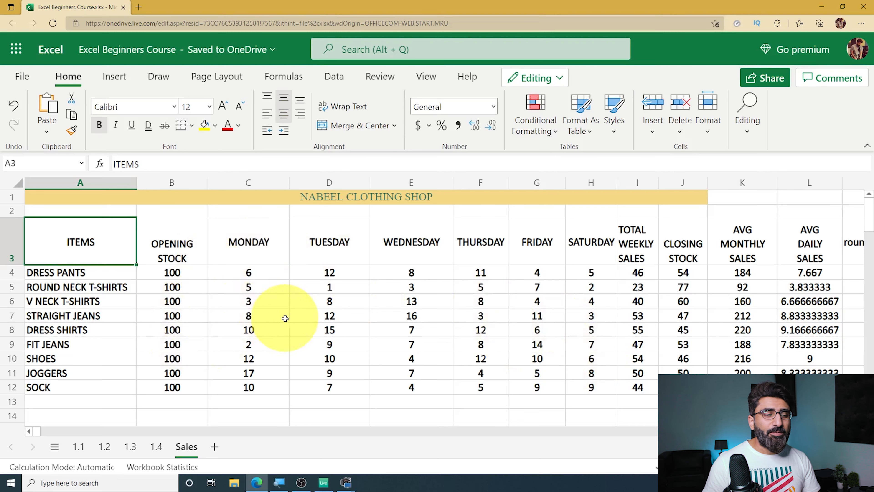
pyautogui.click(70, 274)
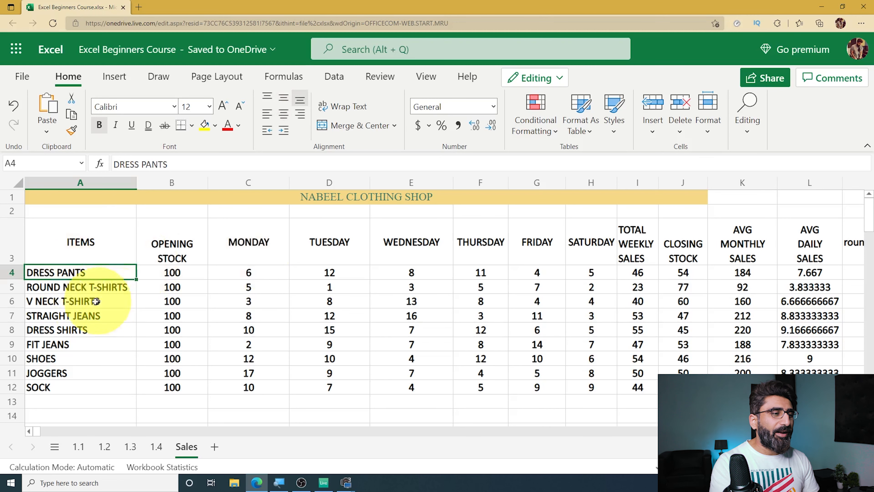
pyautogui.click(73, 243)
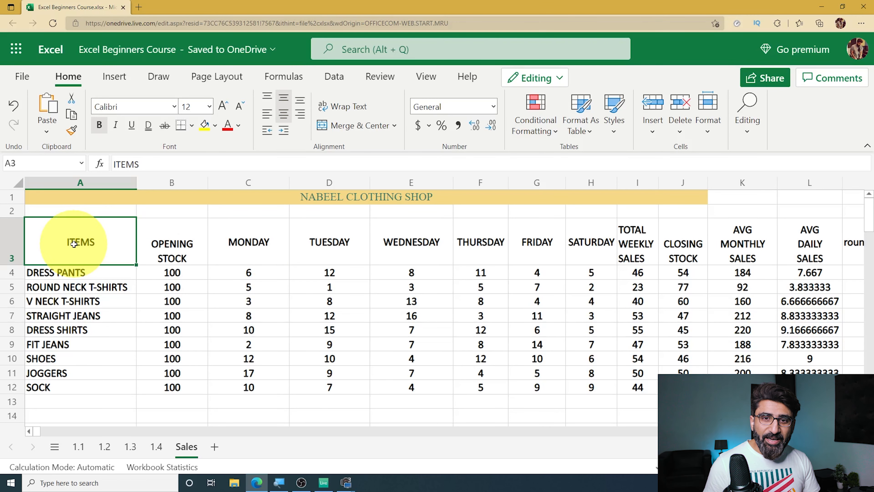
pyautogui.moveTo(73, 243); pyautogui.dragTo(590, 387)
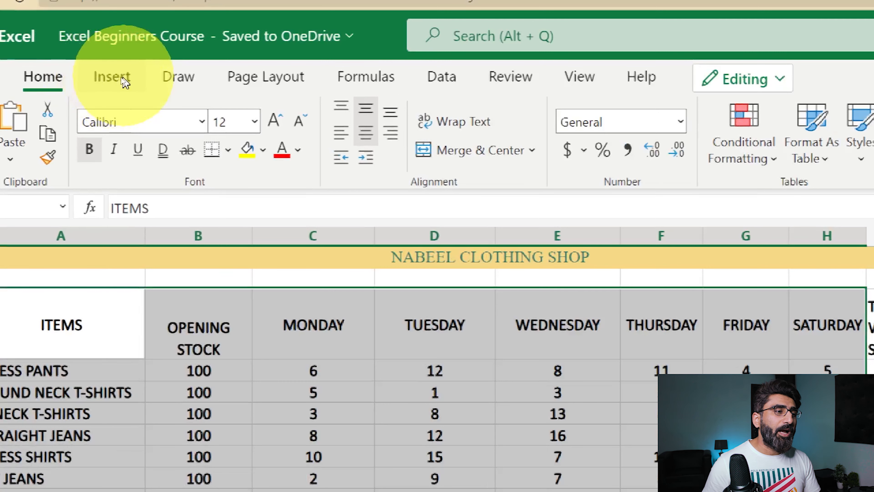
pyautogui.click(112, 79)
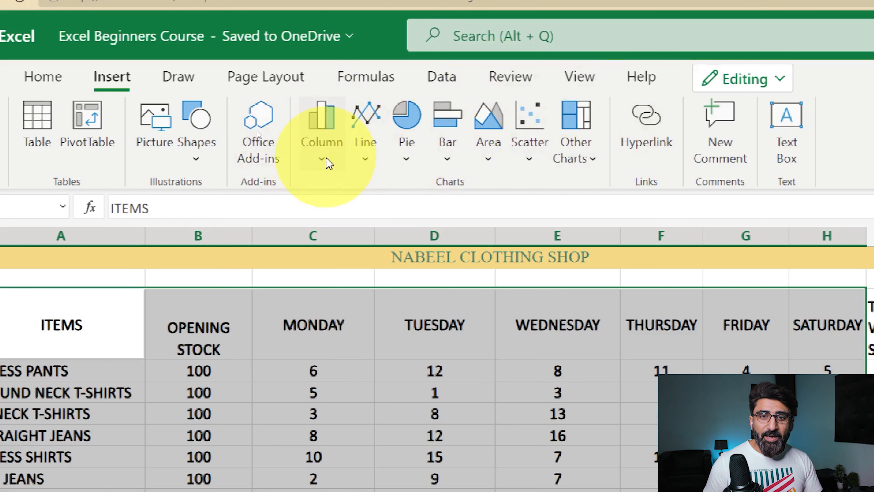
pyautogui.click(323, 162)
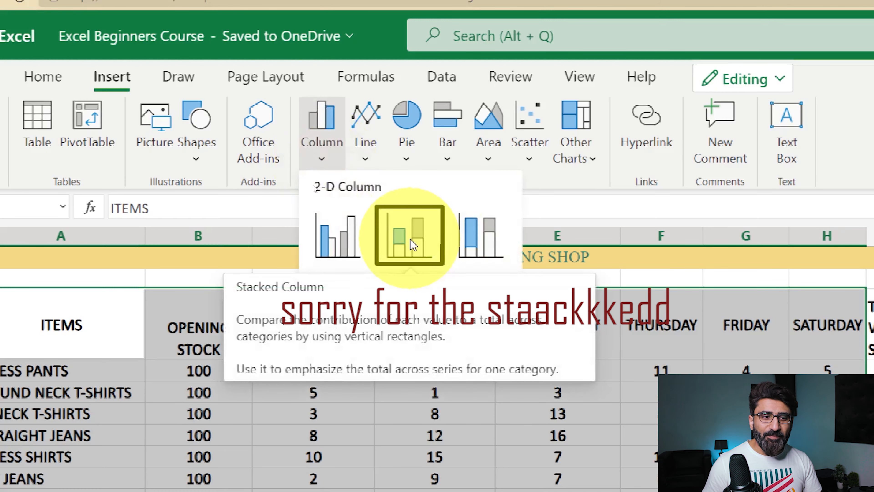
pyautogui.click(412, 244)
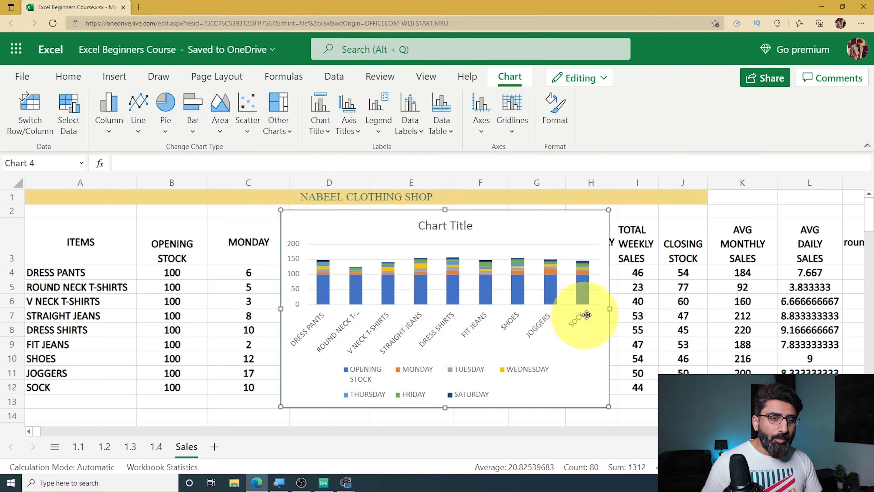
# - Widen the stacked column chart on both sides and reposition it over columns C to J
pyautogui.moveTo(611, 309); pyautogui.dragTo(742, 309)
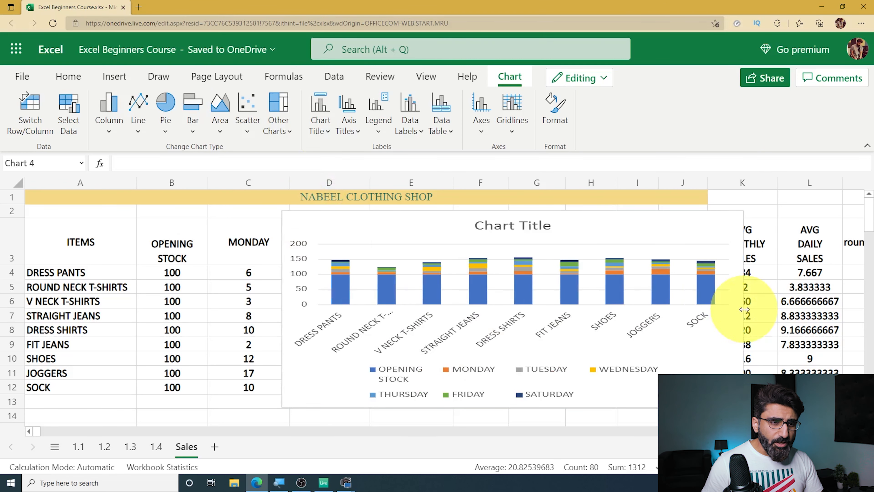
pyautogui.moveTo(281, 309); pyautogui.dragTo(225, 309)
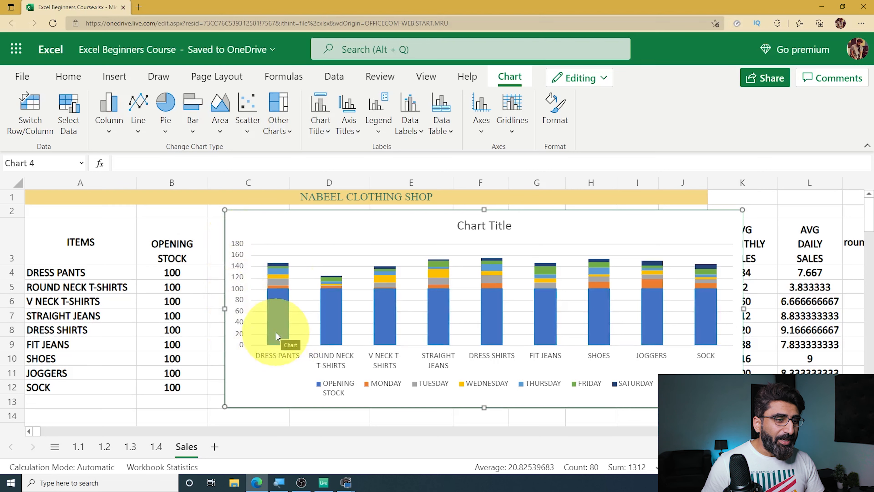
pyautogui.moveTo(544, 225); pyautogui.dragTo(386, 222)
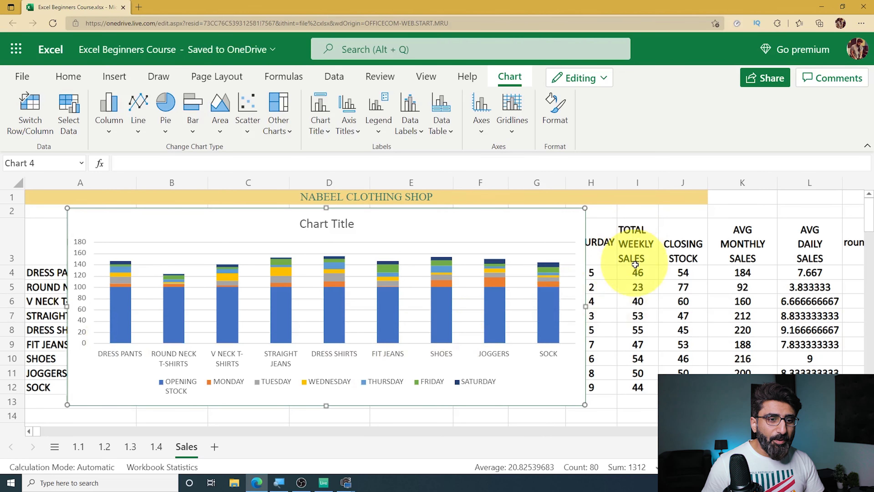
pyautogui.click(635, 272)
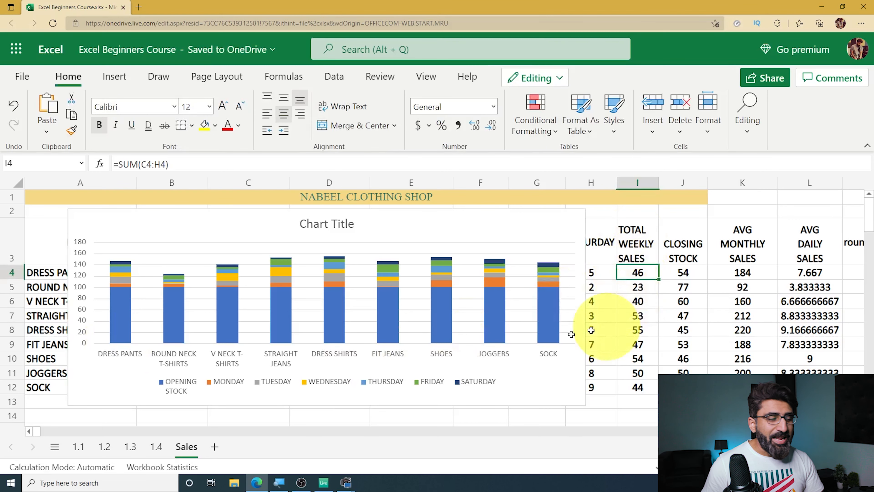
pyautogui.moveTo(197, 231); pyautogui.dragTo(336, 230)
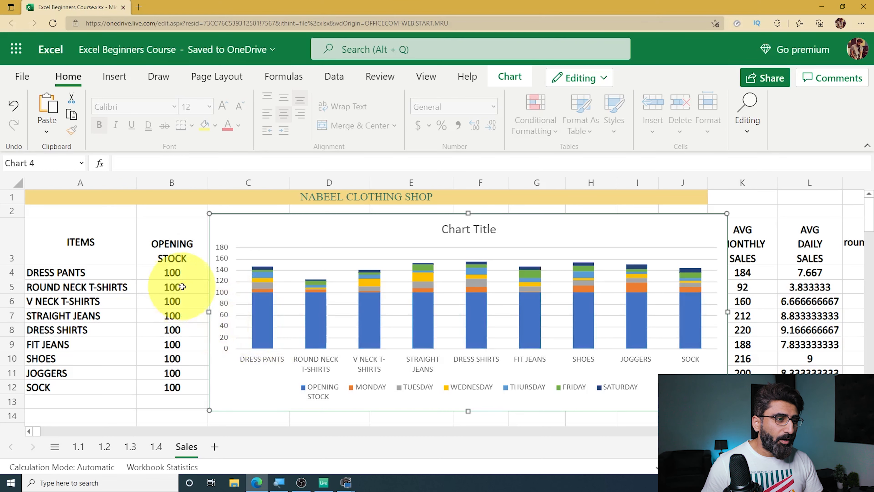
# - Delete the stacked column chart that includes the opening stock
pyautogui.click(173, 274)
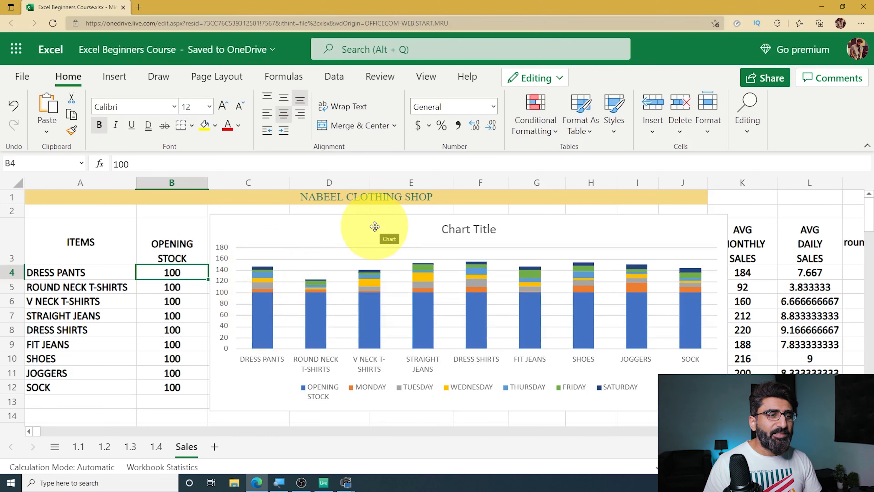
pyautogui.click(375, 227)
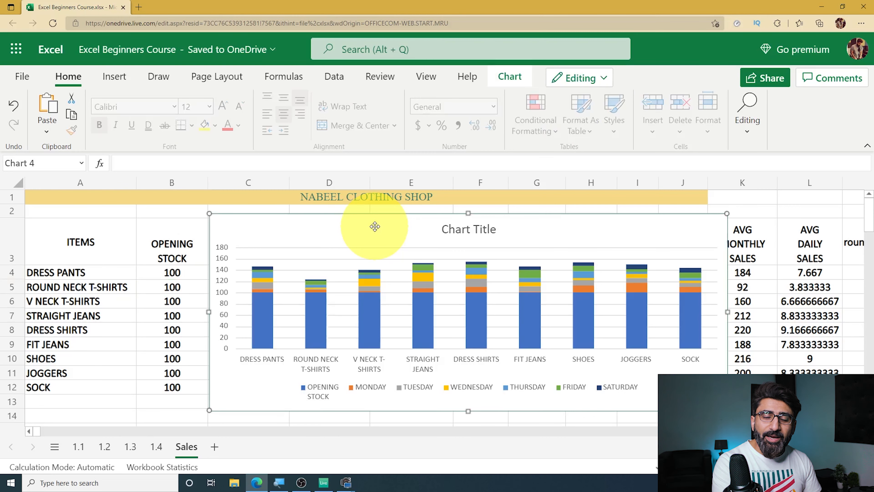
pyautogui.press('Delete')
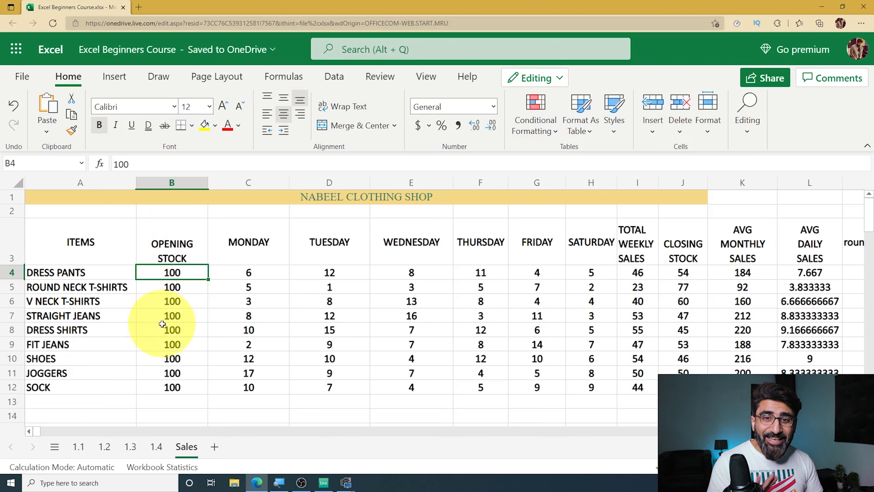
# - Insert a 2-D stacked column chart from A3:A12 and C3:H12, leaving out the OPENING STOCK column
pyautogui.click(61, 245)
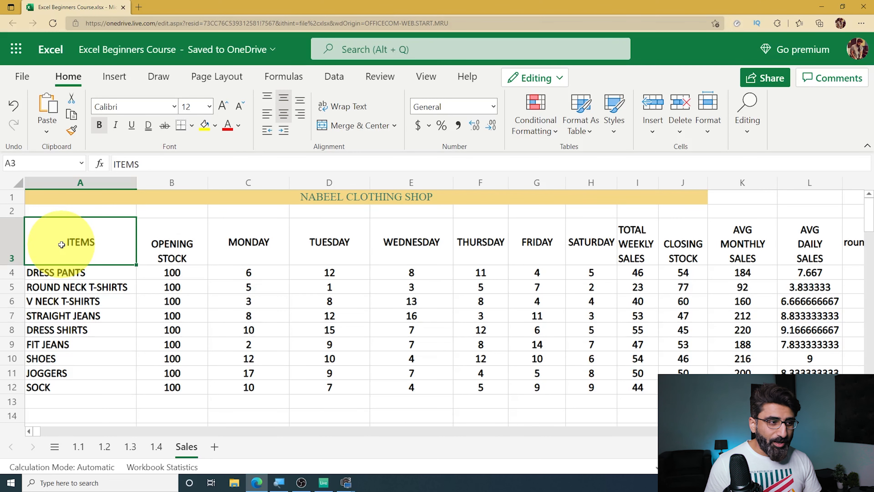
pyautogui.moveTo(62, 245); pyautogui.dragTo(98, 387)
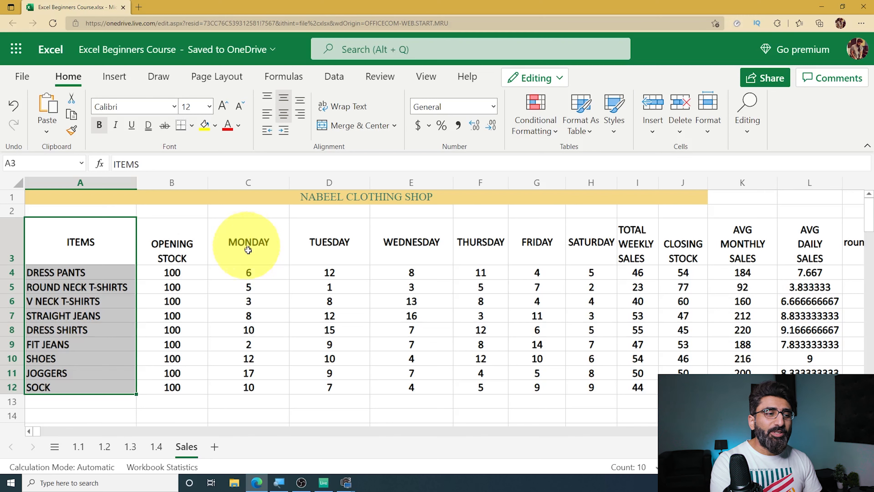
pyautogui.moveTo(249, 244); pyautogui.dragTo(595, 386)
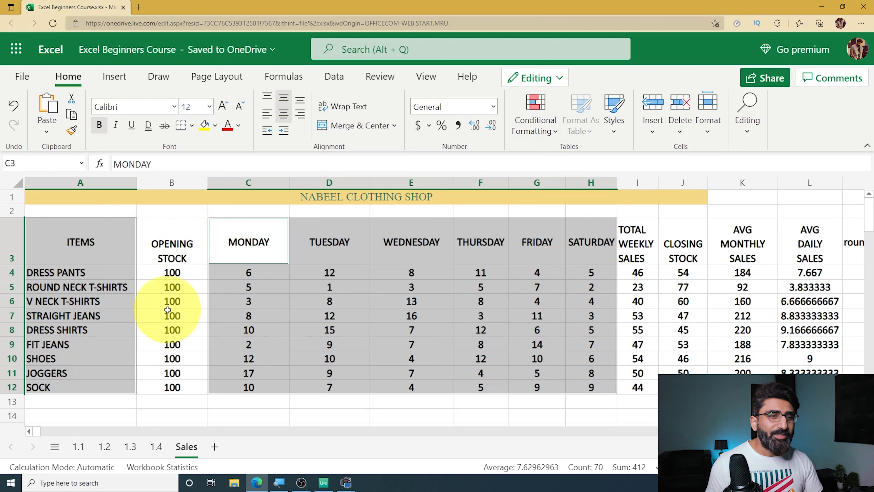
pyautogui.click(117, 78)
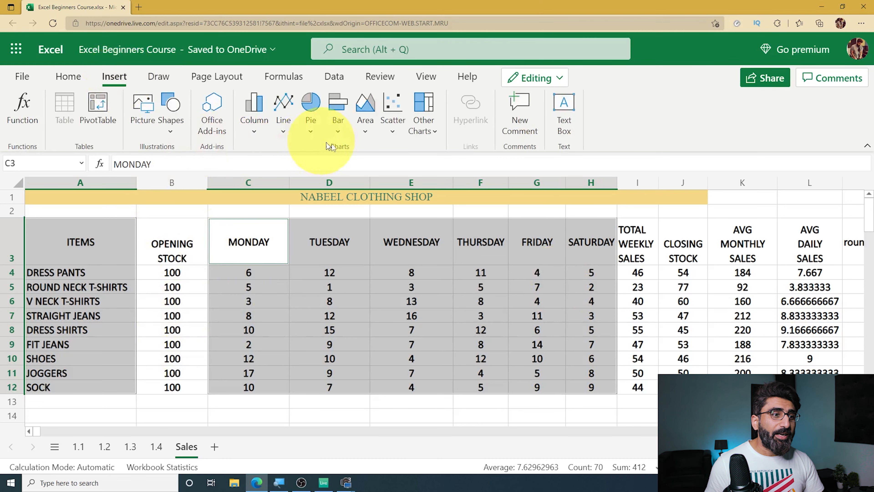
pyautogui.click(252, 133)
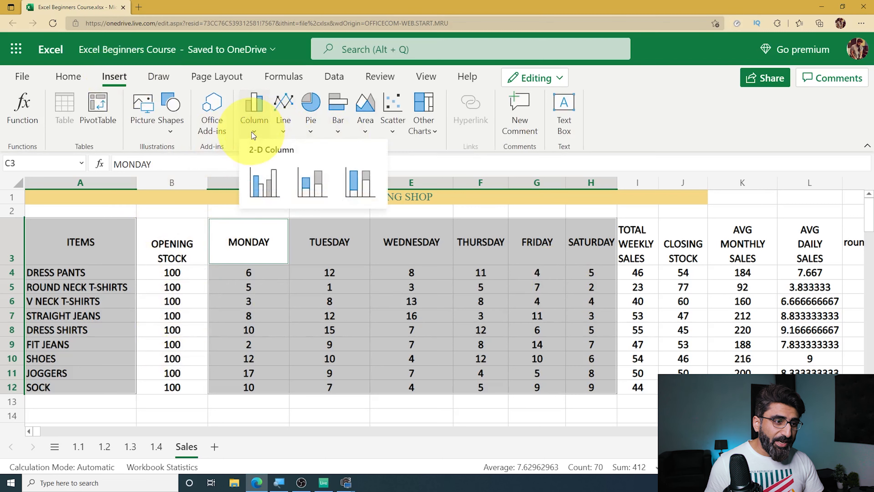
pyautogui.click(315, 177)
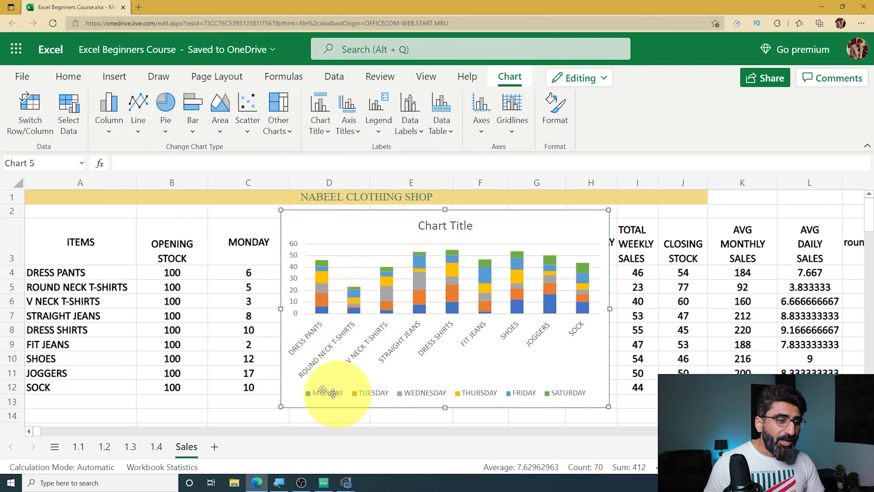
# - Widen the chart on both sides to span columns B to J and inspect its daily sales series
pyautogui.moveTo(281, 309); pyautogui.dragTo(172, 309)
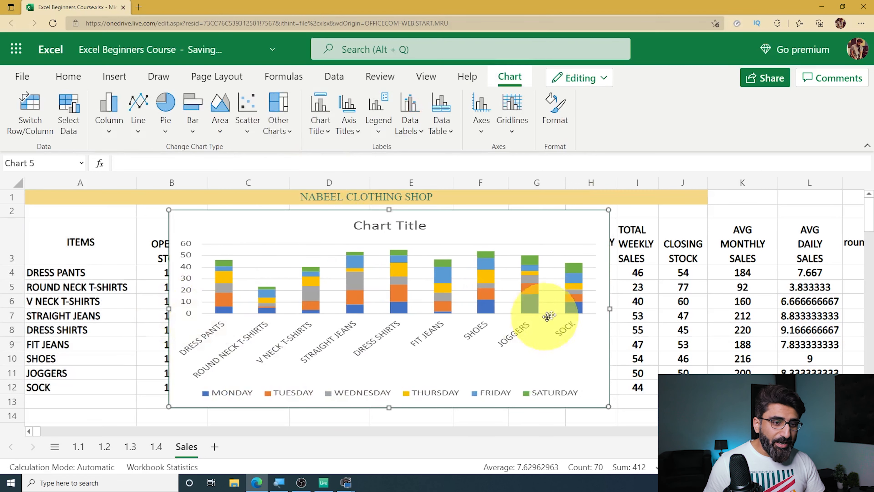
pyautogui.moveTo(609, 309); pyautogui.dragTo(711, 309)
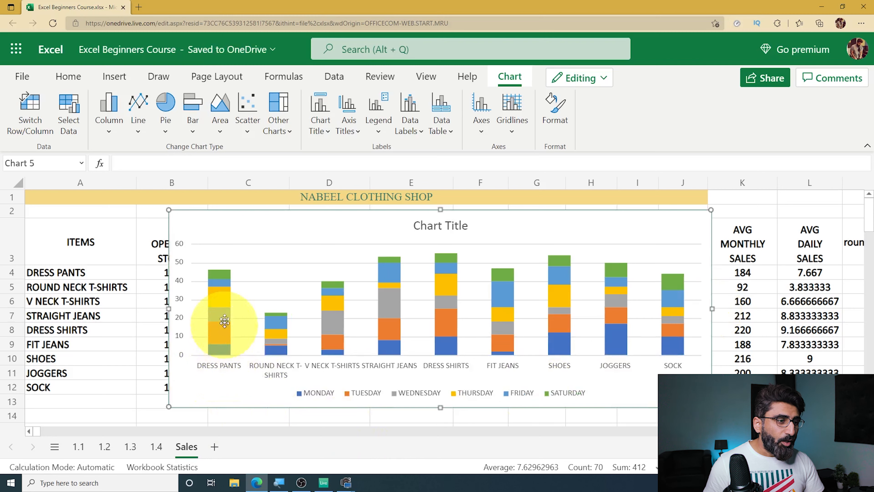
pyautogui.click(219, 281)
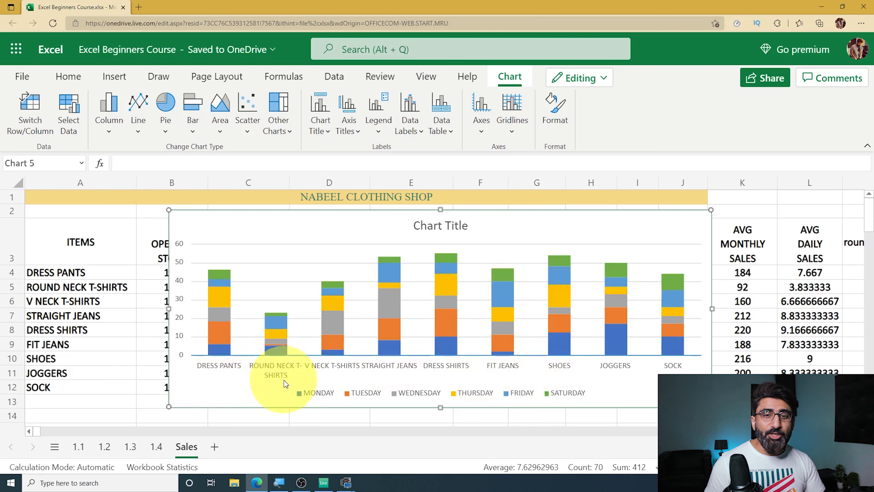
pyautogui.click(384, 297)
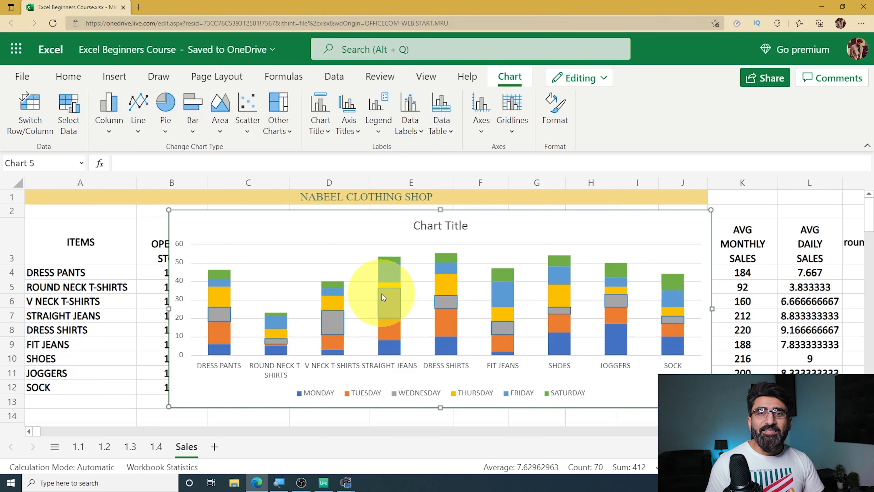
pyautogui.click(373, 318)
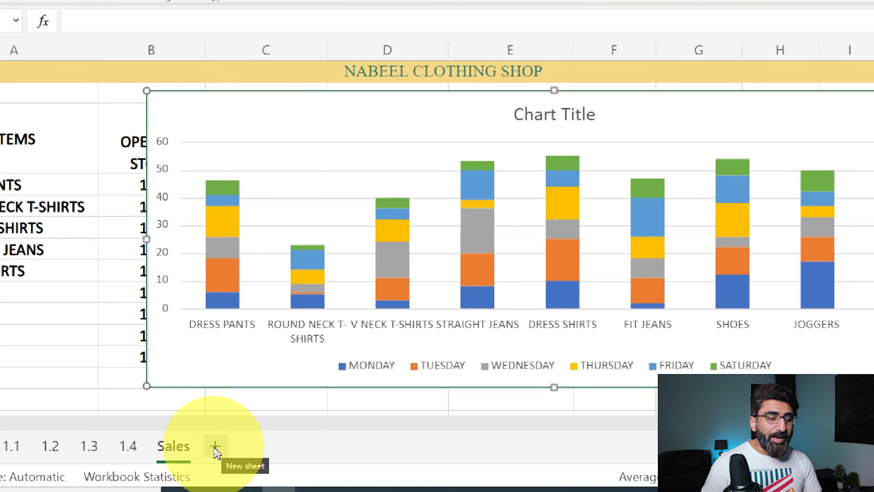
# - Add a new worksheet after Sales and rename it "week sales"
pyautogui.click(215, 448)
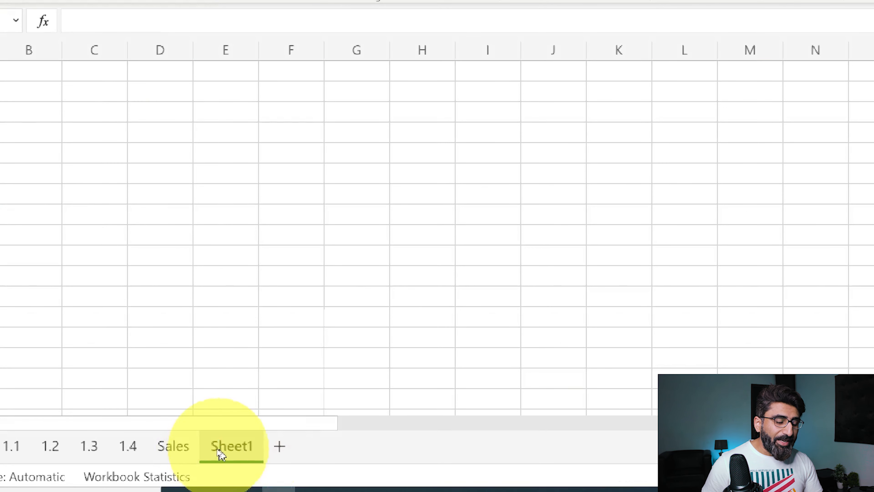
pyautogui.doubleClick(236, 447)
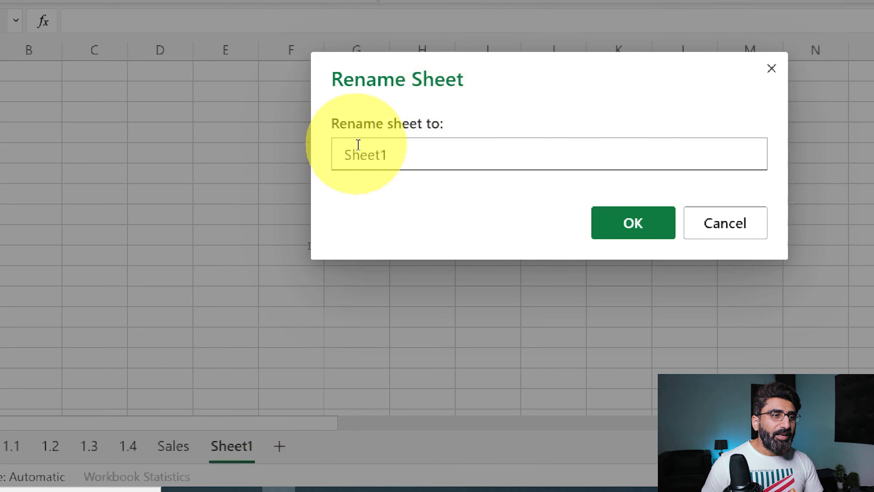
pyautogui.press('BackSpace')
pyautogui.press('BackSpace')
pyautogui.press('BackSpace')
pyautogui.press('BackSpace')
pyautogui.press('BackSpace')
pyautogui.press('BackSpace')
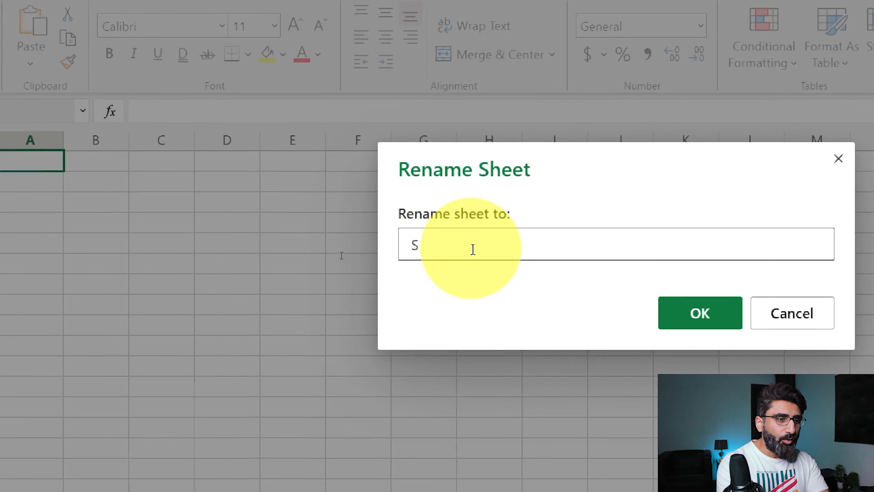
pyautogui.write('week sales')
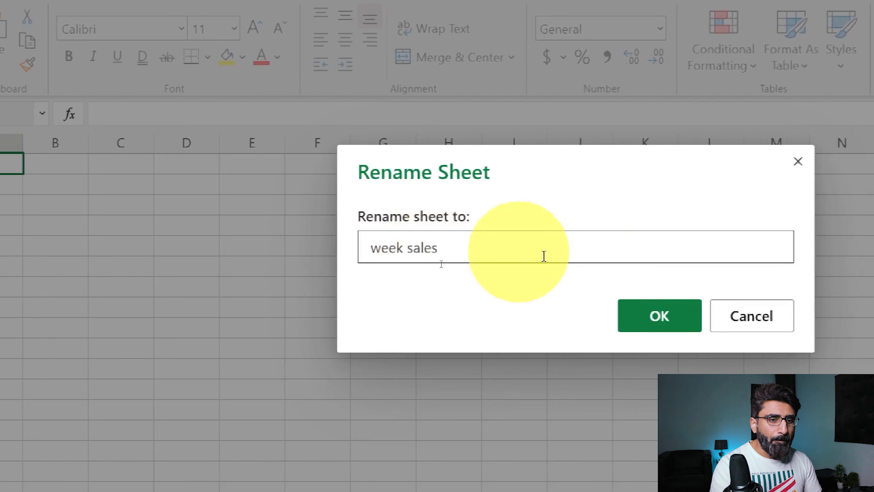
pyautogui.click(666, 317)
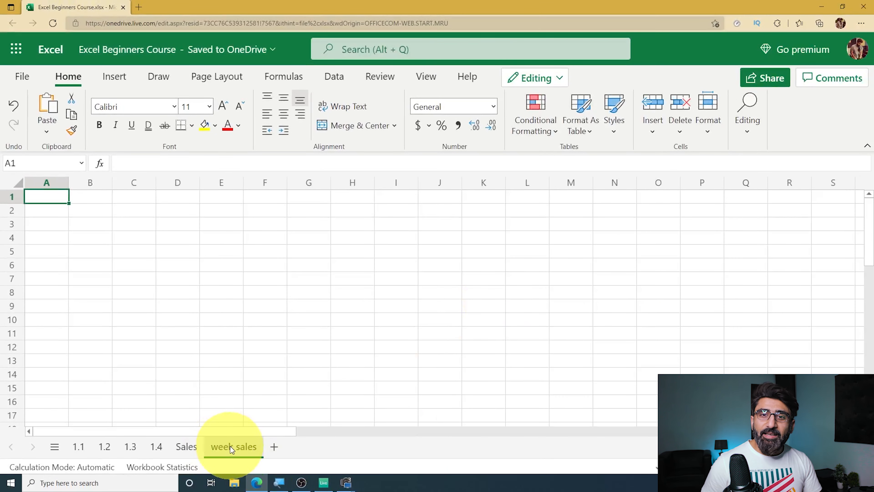
# - Cut the stacked column chart from the Sales sheet and paste it into the "week sales" sheet
pyautogui.click(195, 450)
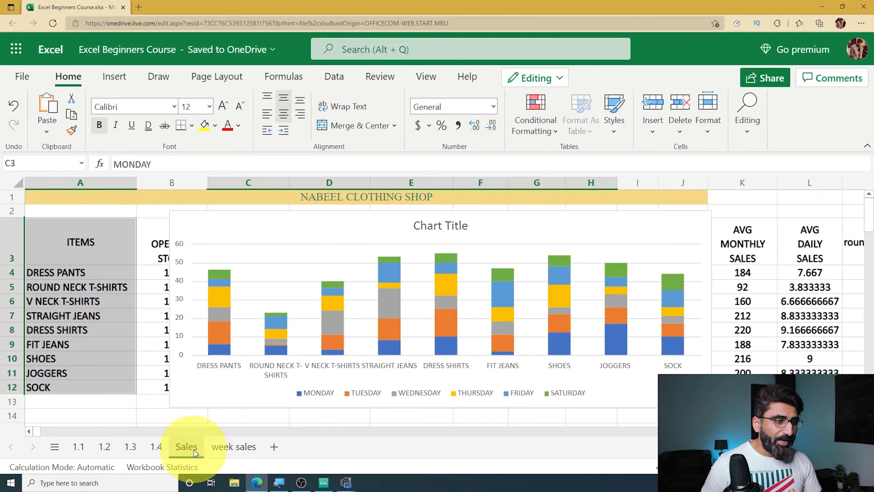
pyautogui.click(355, 226)
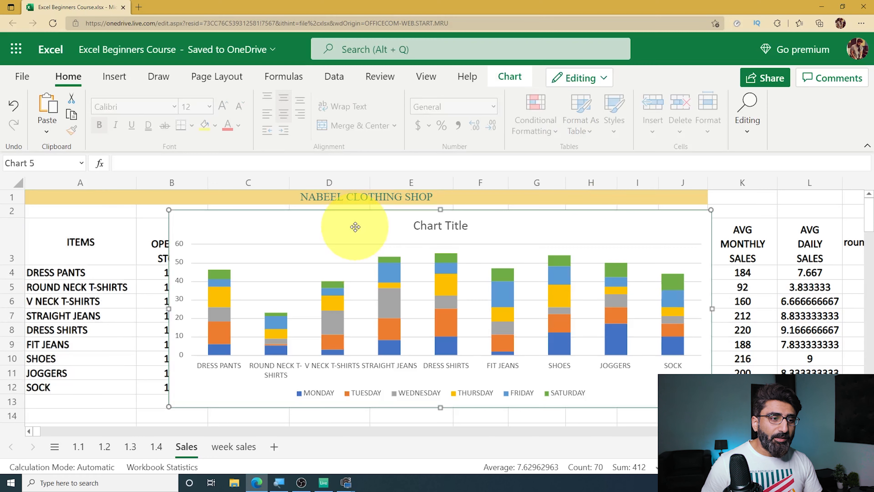
pyautogui.rightClick(355, 227)
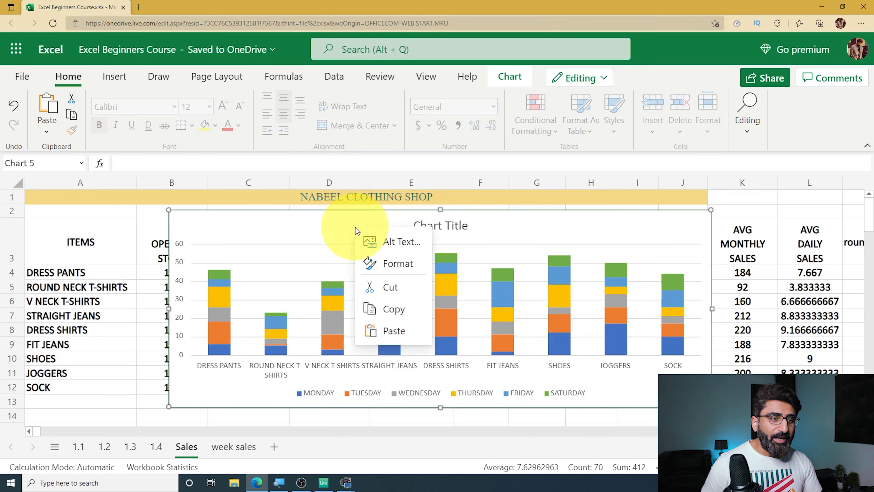
pyautogui.click(386, 287)
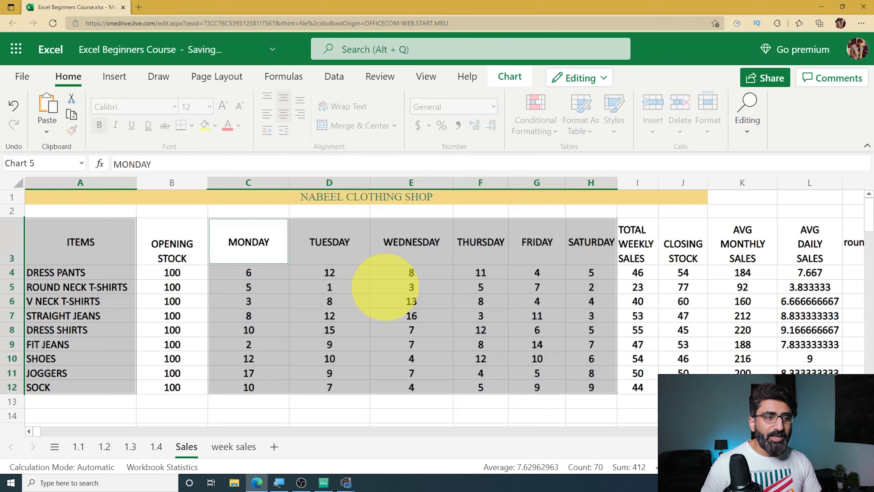
pyautogui.click(243, 449)
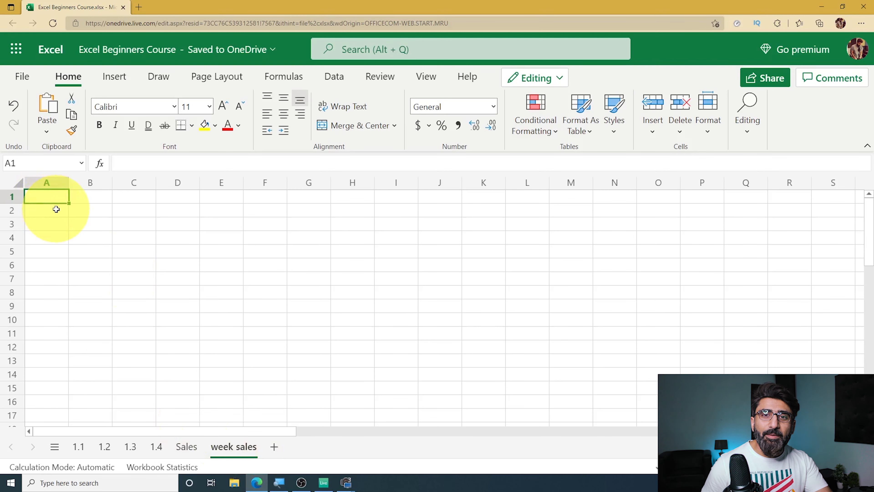
pyautogui.hotkey('ctrl', 'v')
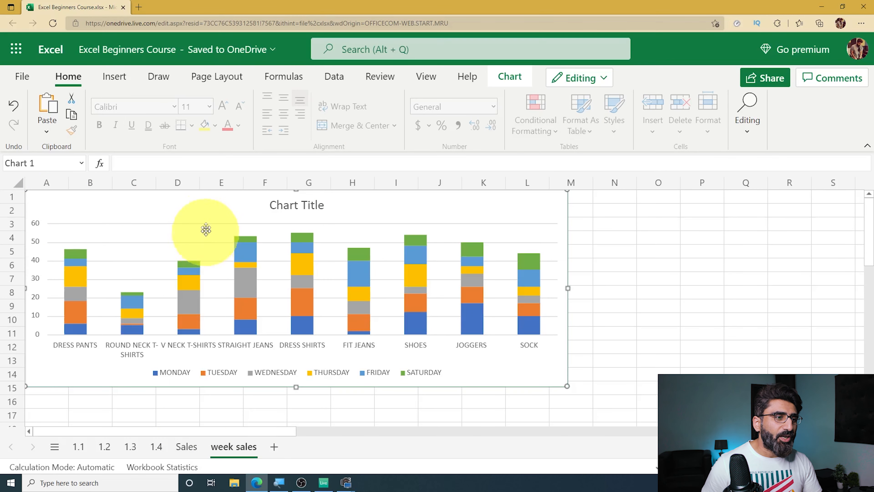
# - Move the pasted chart away from the sheet's edge and enlarge it to span about columns C to Q and rows 1 to 16
pyautogui.moveTo(206, 230); pyautogui.dragTo(318, 243)
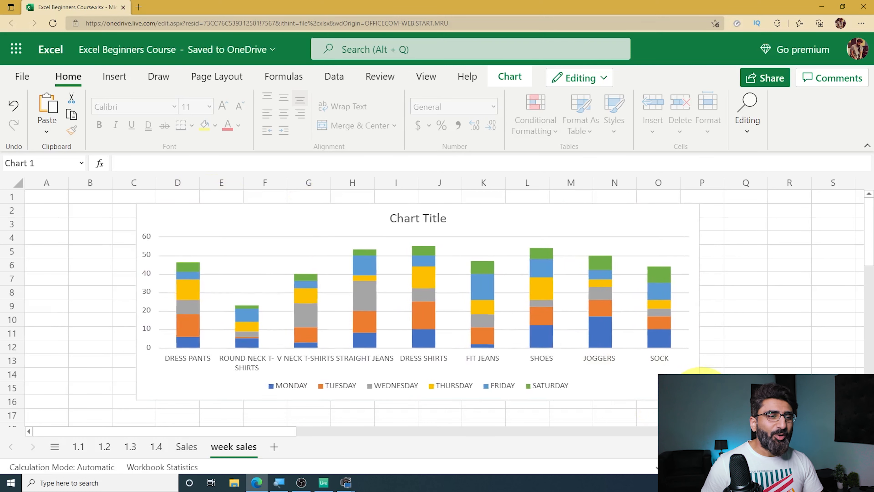
pyautogui.moveTo(702, 401); pyautogui.dragTo(780, 407)
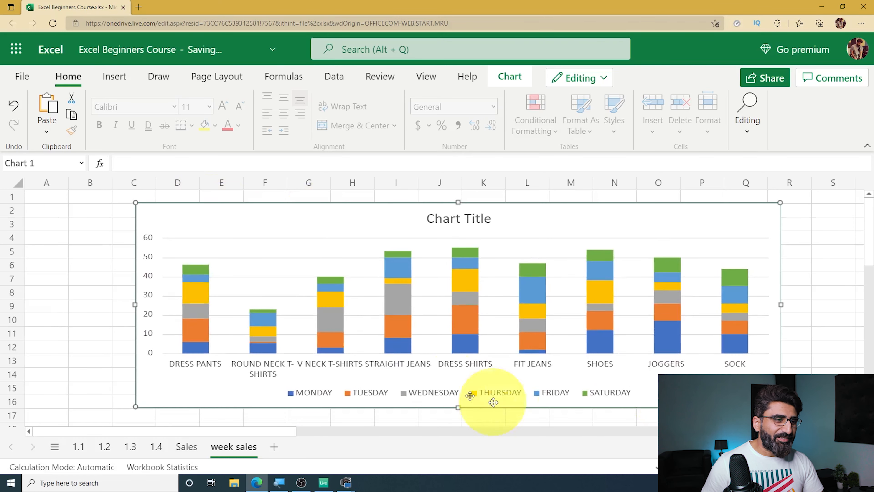
pyautogui.moveTo(135, 202); pyautogui.dragTo(119, 196)
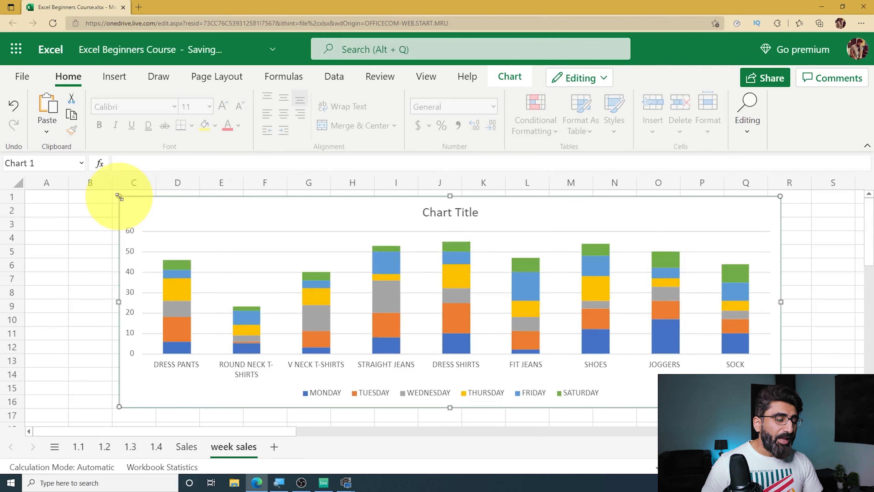
pyautogui.click(183, 300)
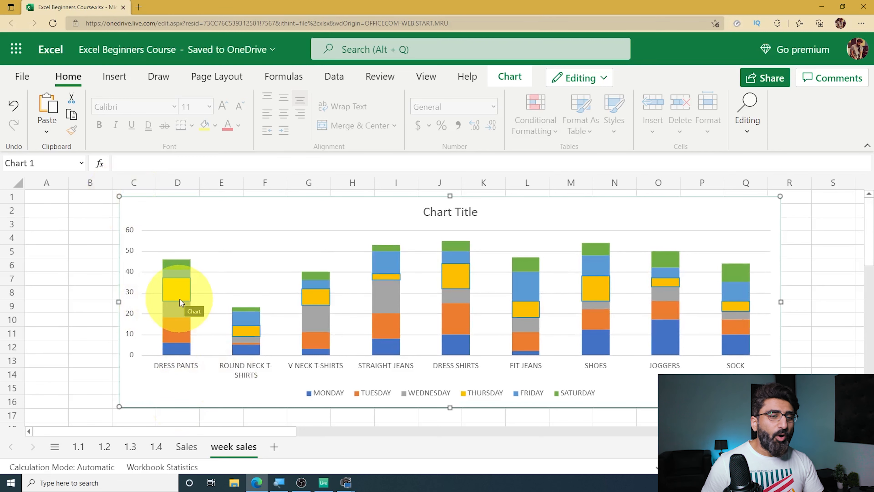
# - Open the legend's formatting options, try showing the chart's data table, and turn it back off
pyautogui.click(350, 398)
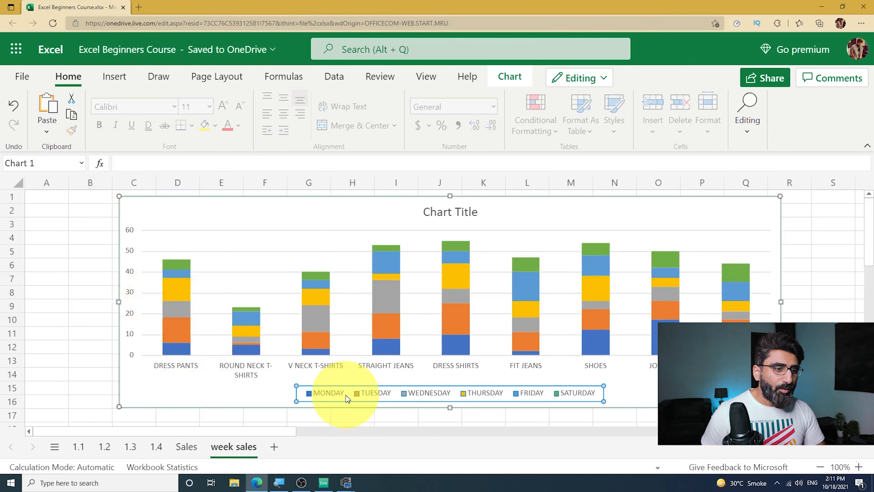
pyautogui.rightClick(345, 395)
pyautogui.click(377, 409)
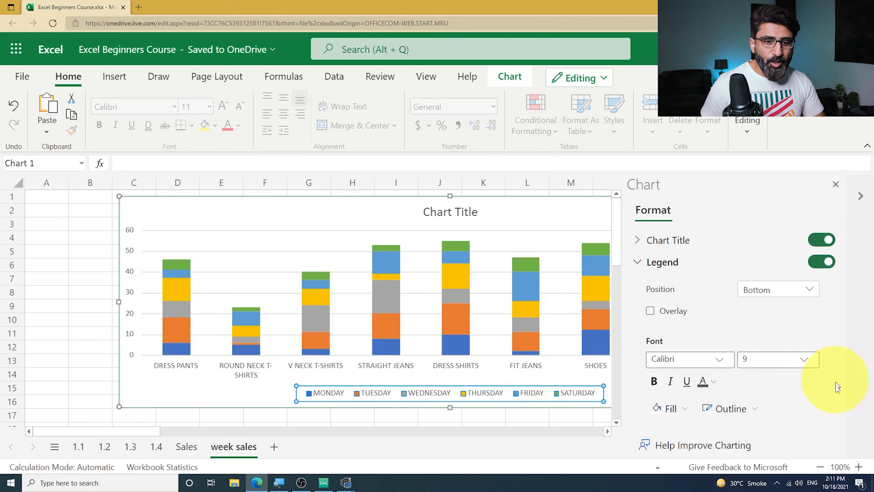
pyautogui.scroll(-8, 824, 321)
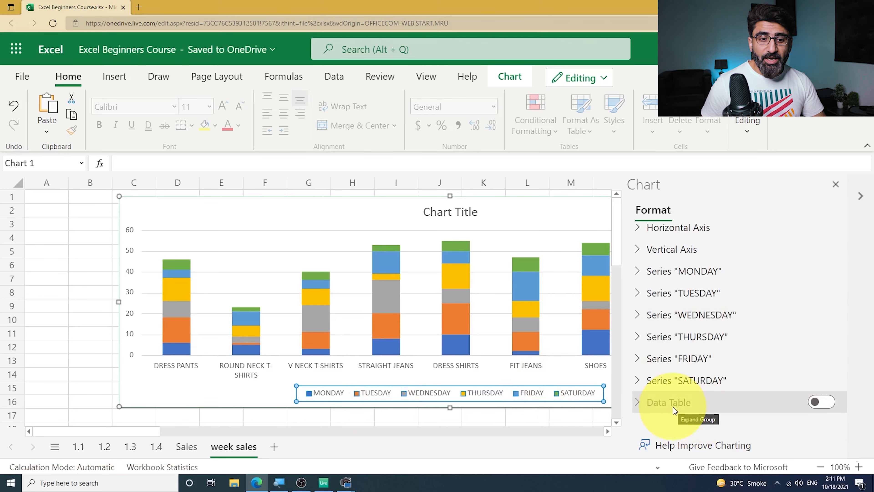
pyautogui.click(823, 402)
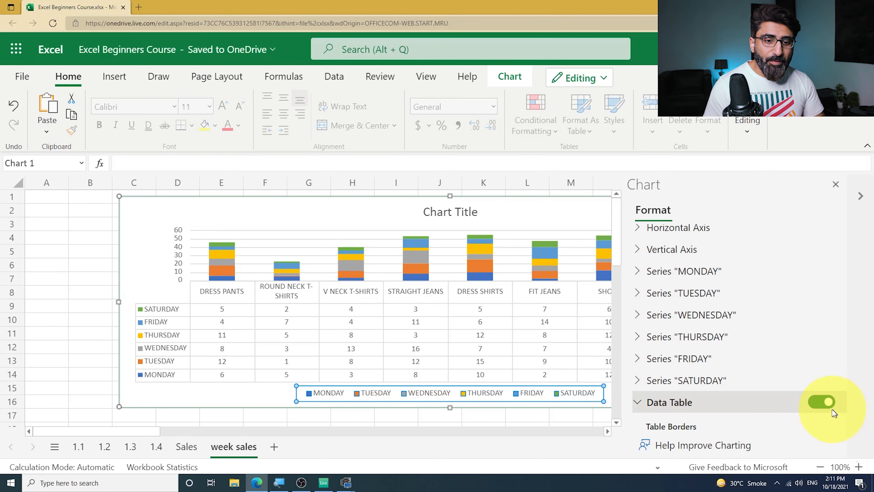
pyautogui.click(822, 403)
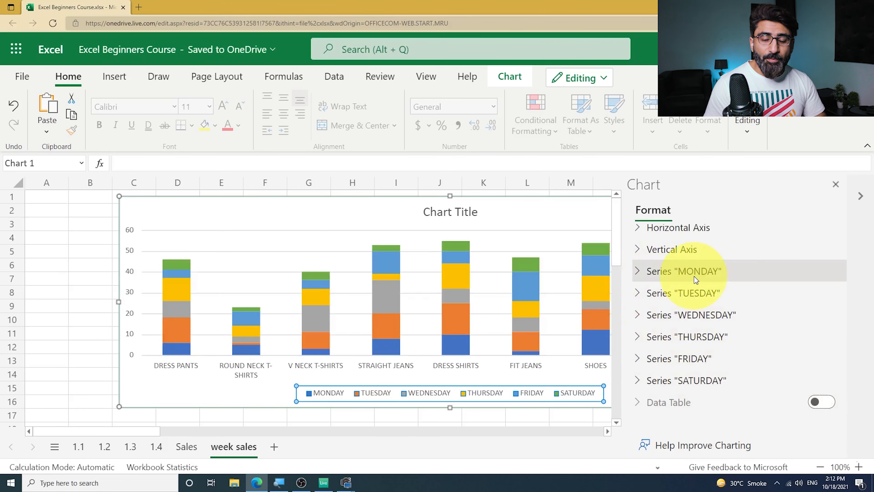
# - Turn on data labels for the MONDAY and TUESDAY series
pyautogui.click(638, 273)
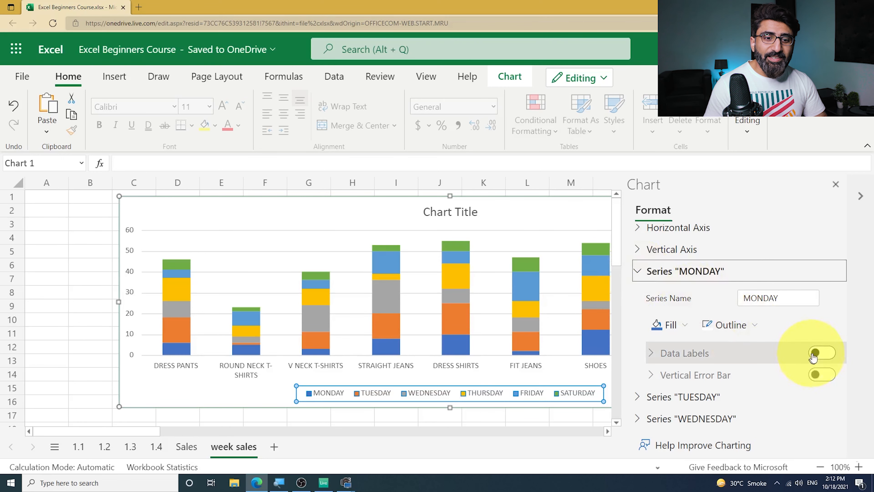
pyautogui.click(643, 271)
pyautogui.click(636, 293)
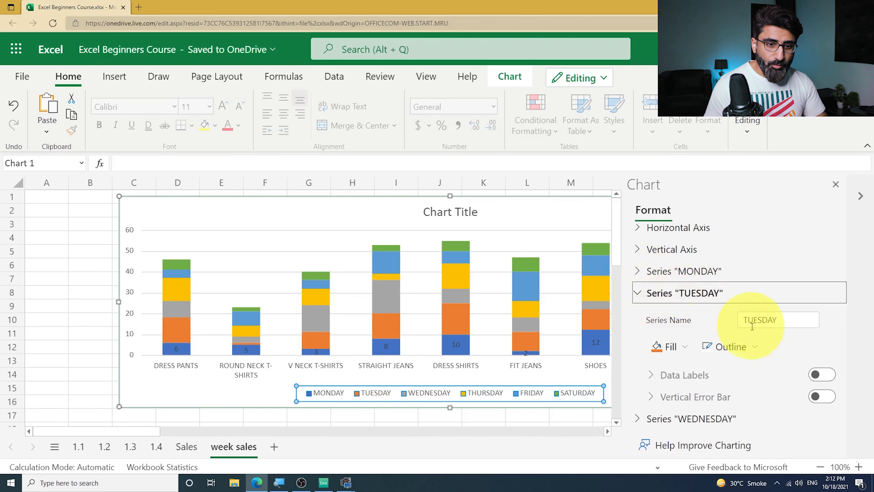
pyautogui.click(823, 376)
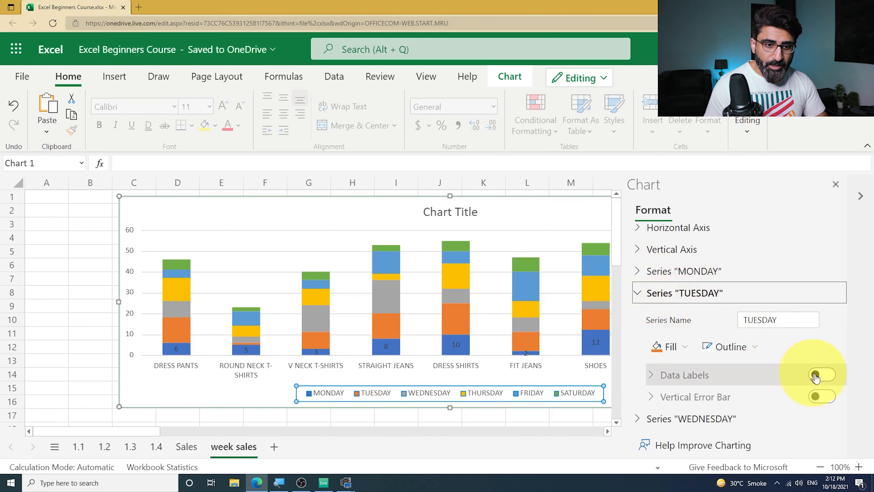
pyautogui.click(636, 295)
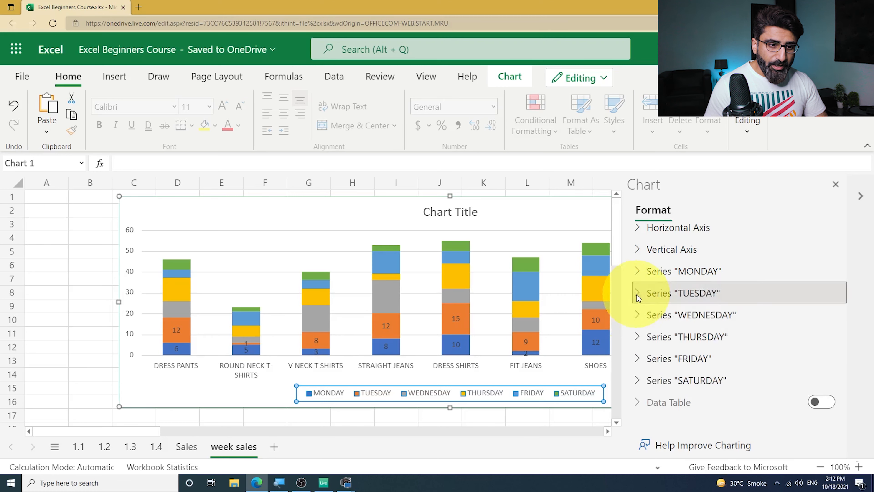
# - Turn on data labels for the WEDNESDAY and THURSDAY series
pyautogui.click(637, 315)
pyautogui.click(821, 396)
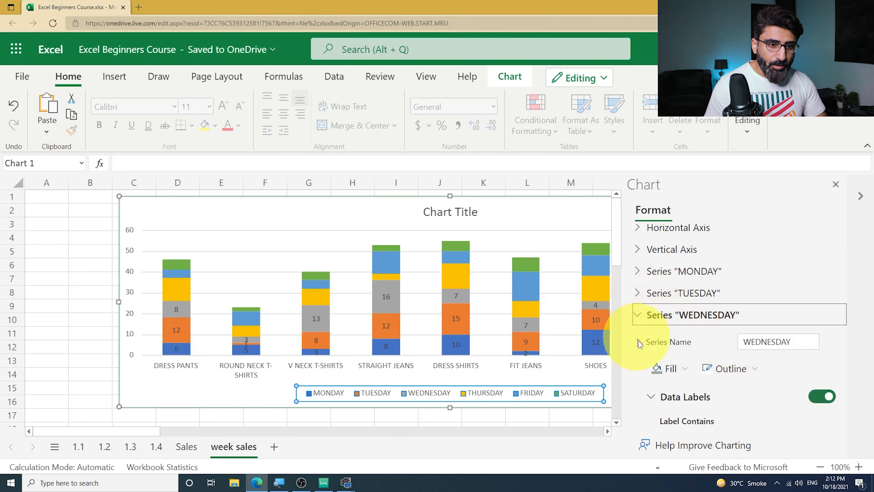
pyautogui.click(638, 315)
pyautogui.click(638, 337)
pyautogui.click(822, 418)
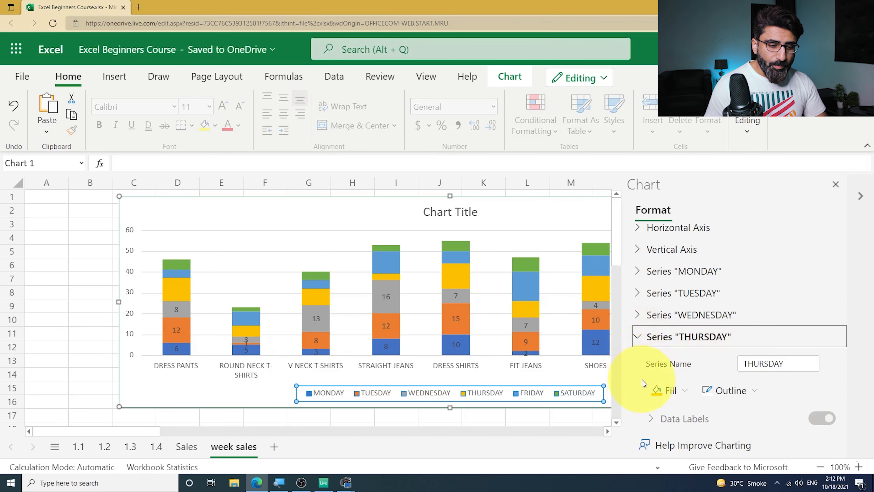
# - Turn on data labels for the FRIDAY series and close the chart formatting options
pyautogui.click(822, 402)
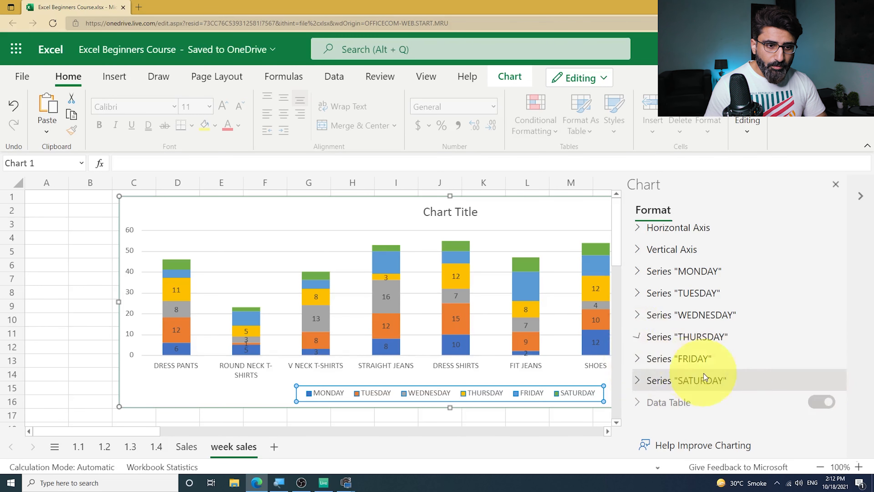
pyautogui.click(638, 384)
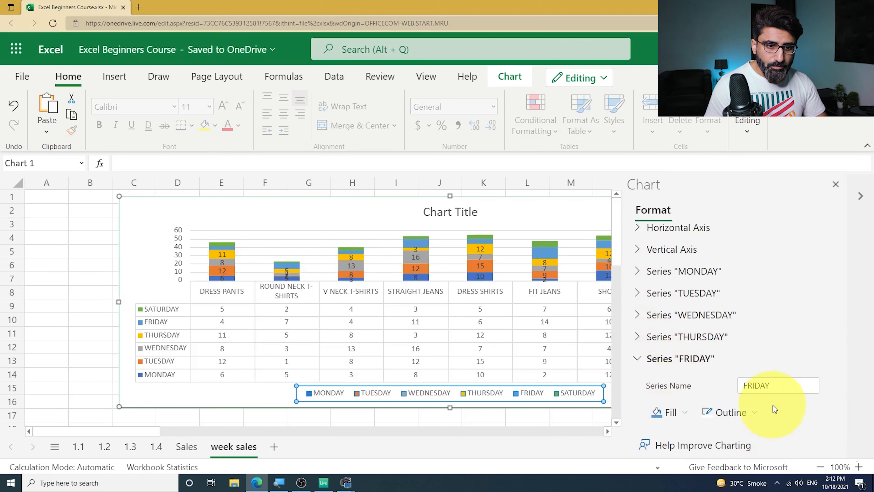
pyautogui.scroll(-3, 675, 376)
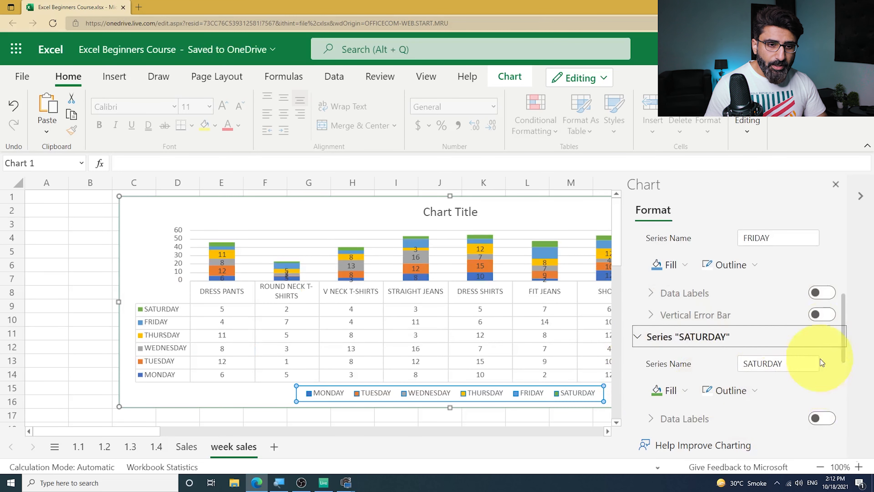
pyautogui.click(822, 291)
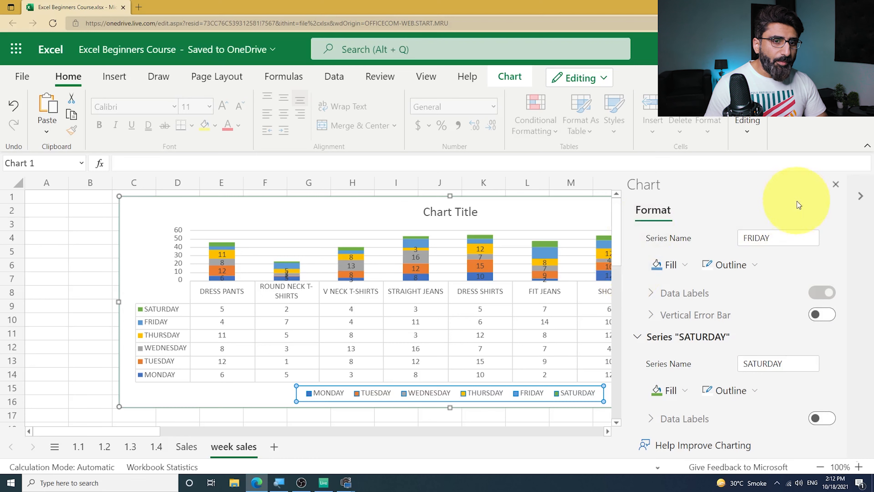
pyautogui.click(835, 184)
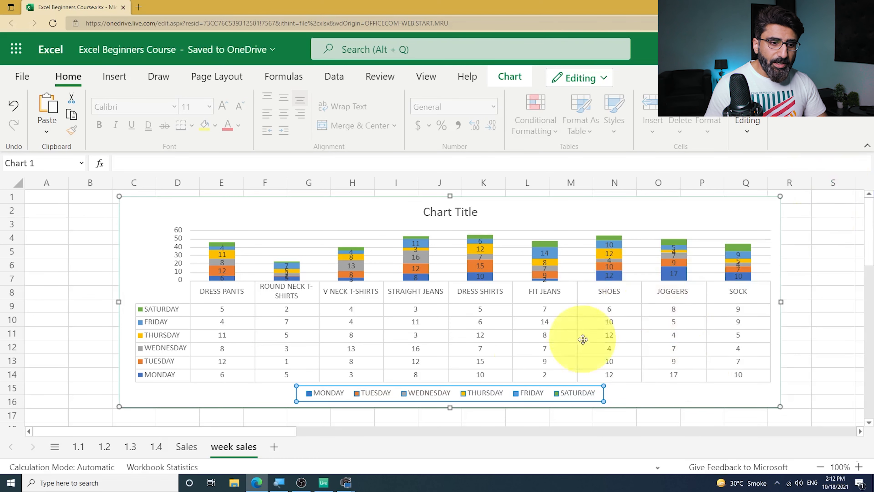
# - Reopen the chart formatting options, turn off the chart's data table, and close them
pyautogui.click(520, 405)
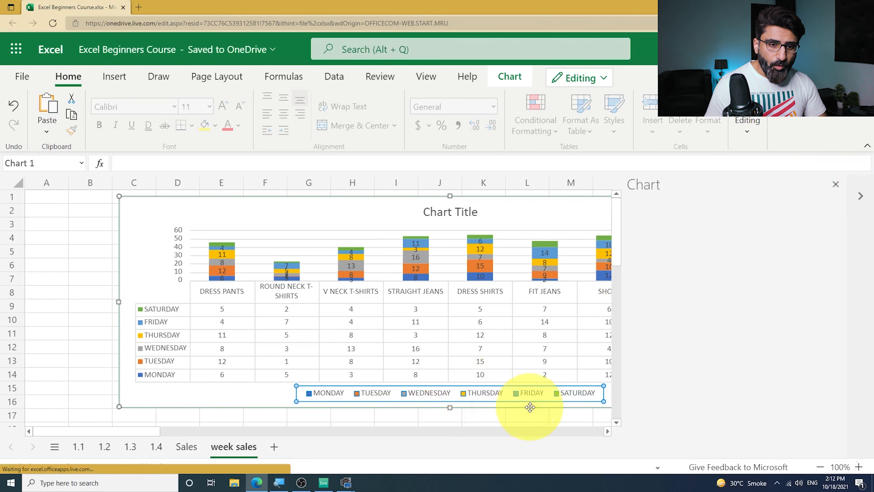
pyautogui.scroll(-10, 754, 421)
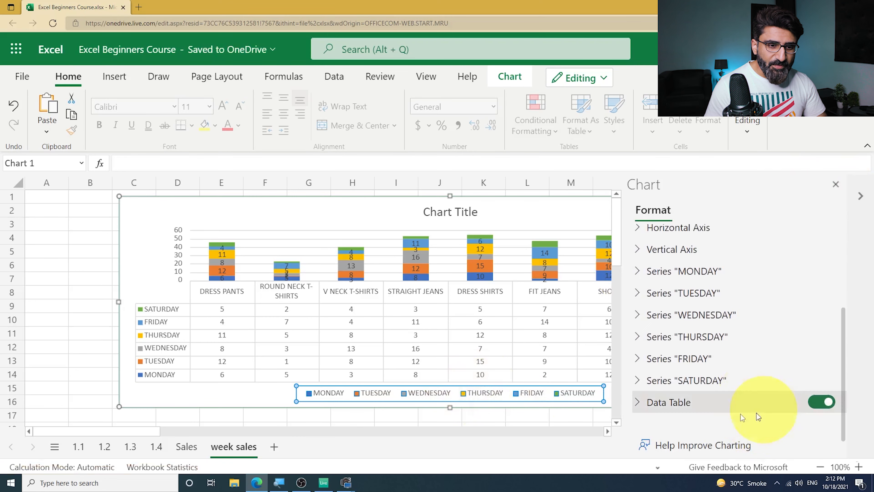
pyautogui.click(816, 403)
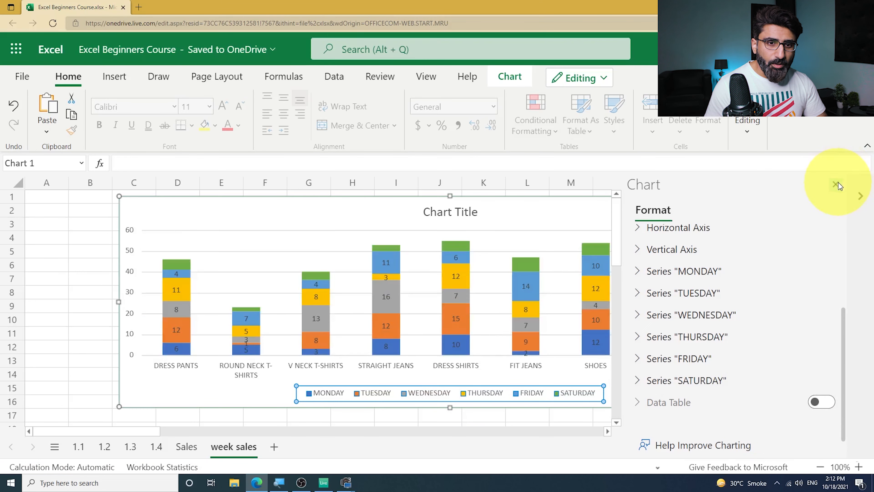
pyautogui.click(836, 185)
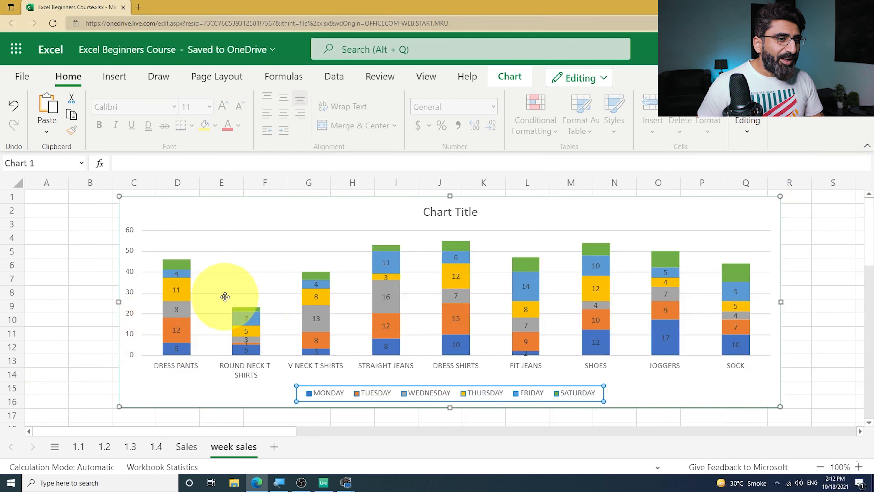
# - Turn on data labels for the SATURDAY series and close the chart formatting options
pyautogui.click(176, 265)
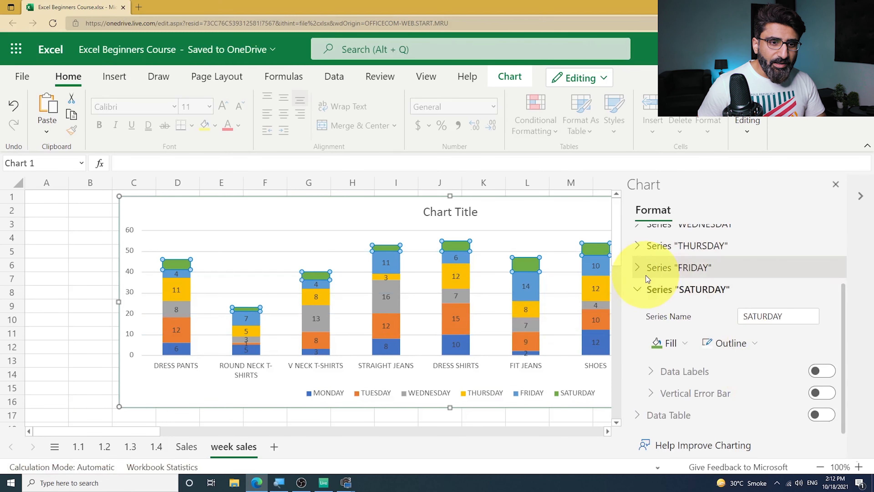
pyautogui.click(822, 370)
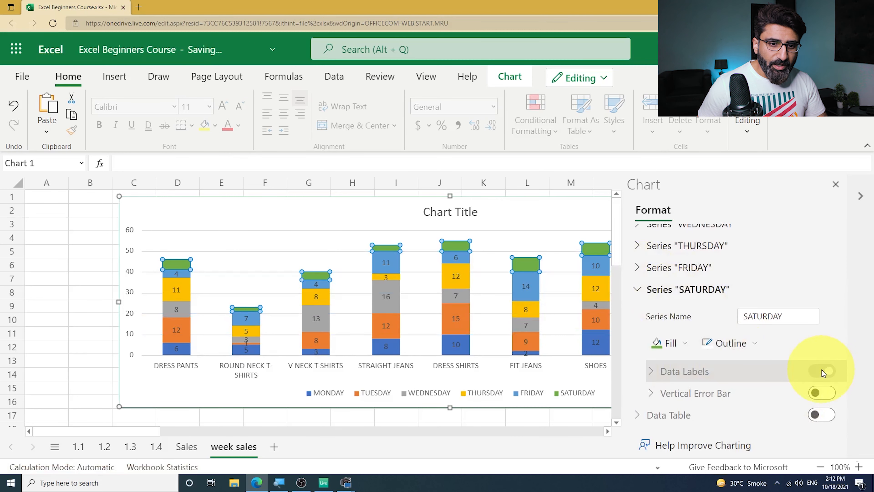
pyautogui.click(836, 184)
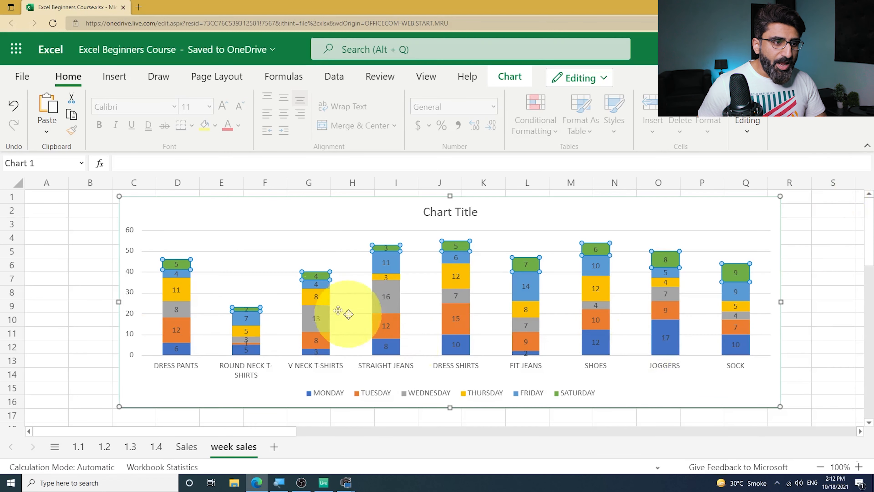
# - Examine the MONDAY and SATURDAY data labels on the stacked columns
pyautogui.click(176, 350)
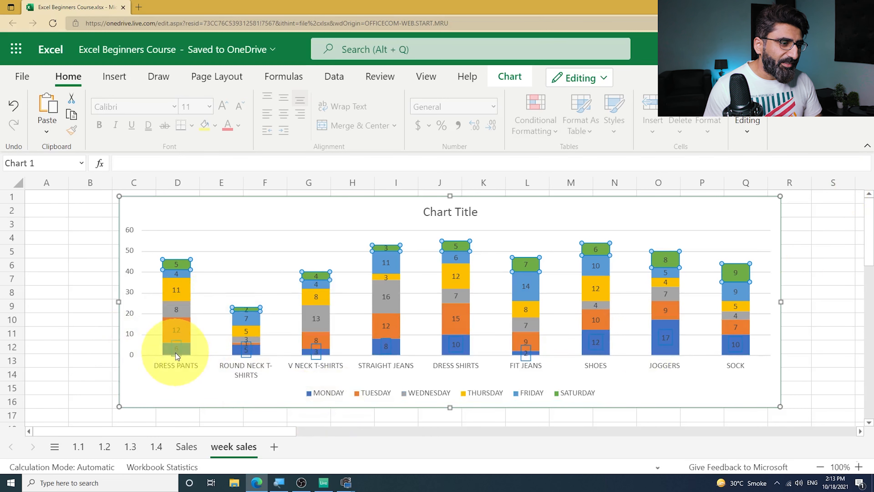
pyautogui.click(176, 268)
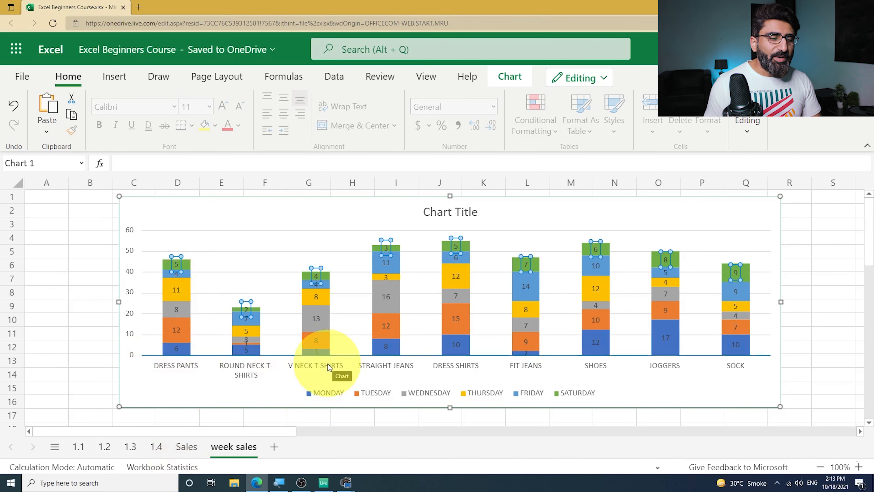
pyautogui.click(215, 263)
pyautogui.click(455, 287)
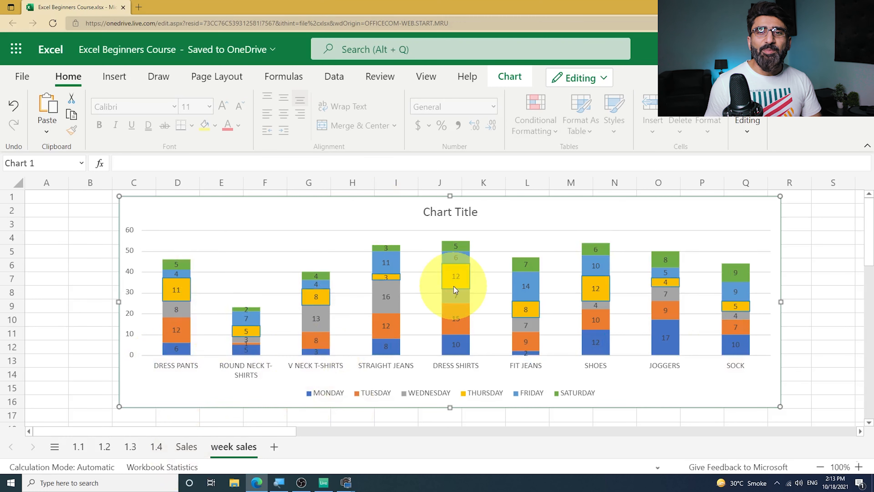